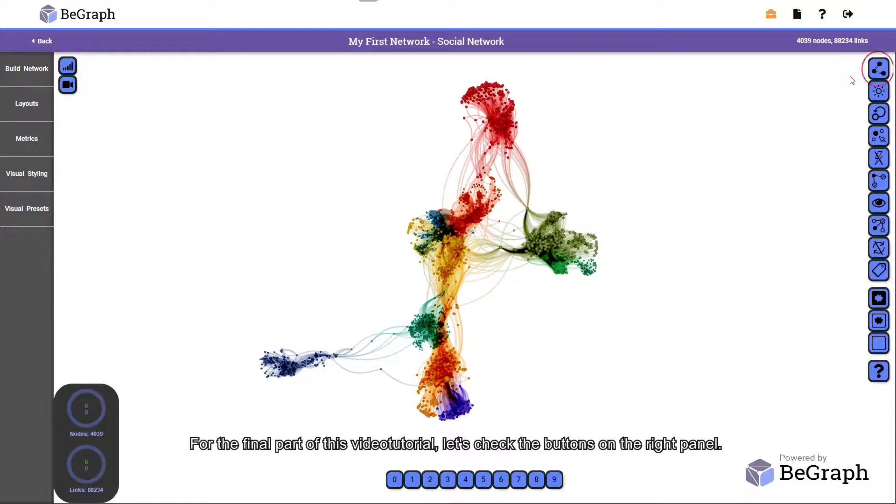
# - Change the network rendering so that all nodes and links are solid
pyautogui.click(882, 71)
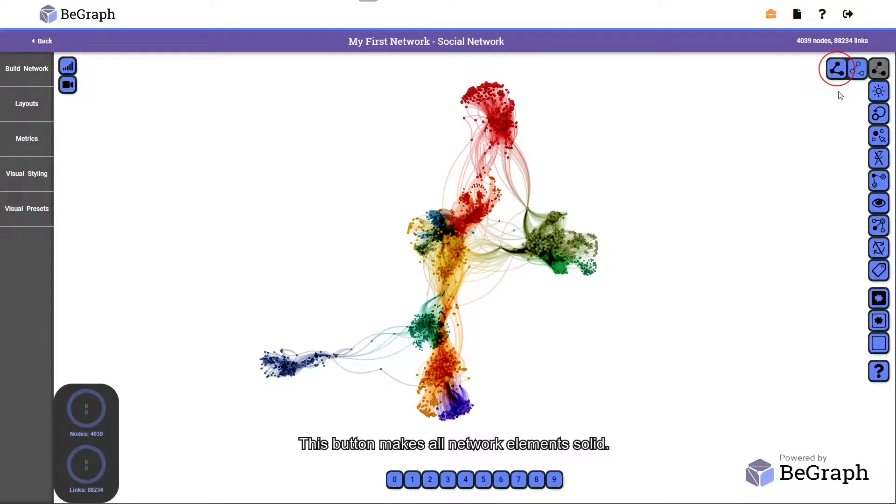
pyautogui.click(836, 74)
pyautogui.scroll(5, 561, 227)
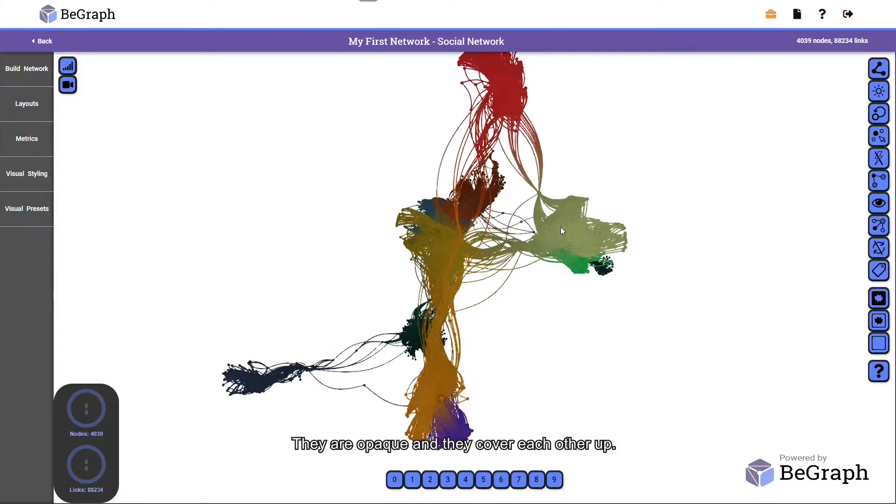
pyautogui.moveTo(582, 178); pyautogui.dragTo(615, 187)
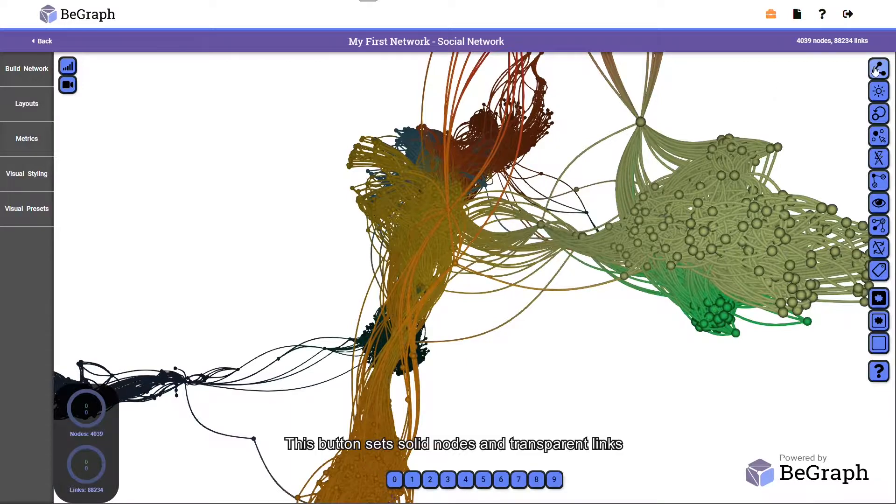
# - Set the network rendering to solid nodes with transparent links
pyautogui.click(857, 69)
pyautogui.moveTo(509, 195); pyautogui.dragTo(547, 241)
pyautogui.scroll(-3, 515, 207)
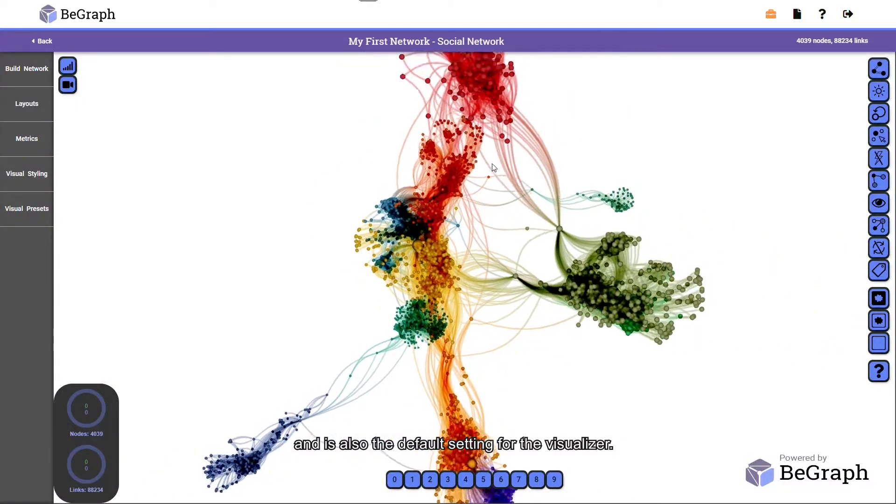
pyautogui.scroll(5, 486, 196)
pyautogui.scroll(-4, 491, 201)
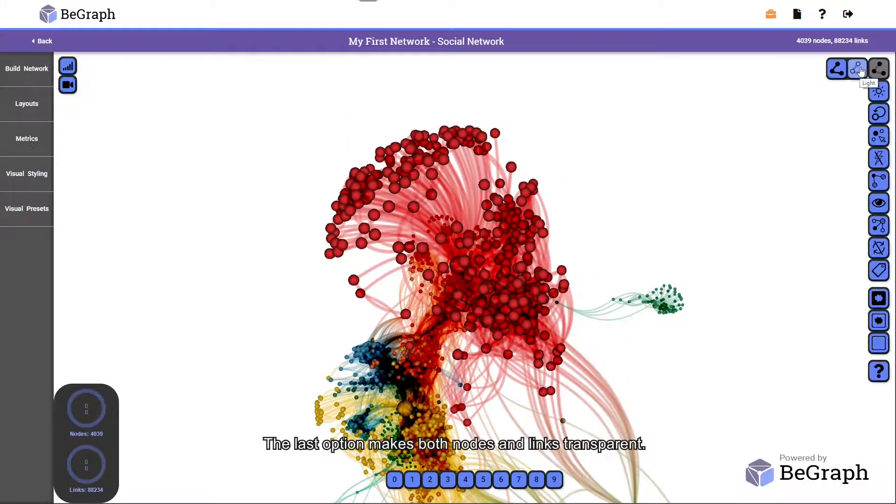
# - Switch the rendering to Light so nodes and links are transparent, and restore solid nodes with transparent links
pyautogui.click(861, 70)
pyautogui.moveTo(592, 319); pyautogui.dragTo(609, 262)
pyautogui.scroll(-5, 611, 264)
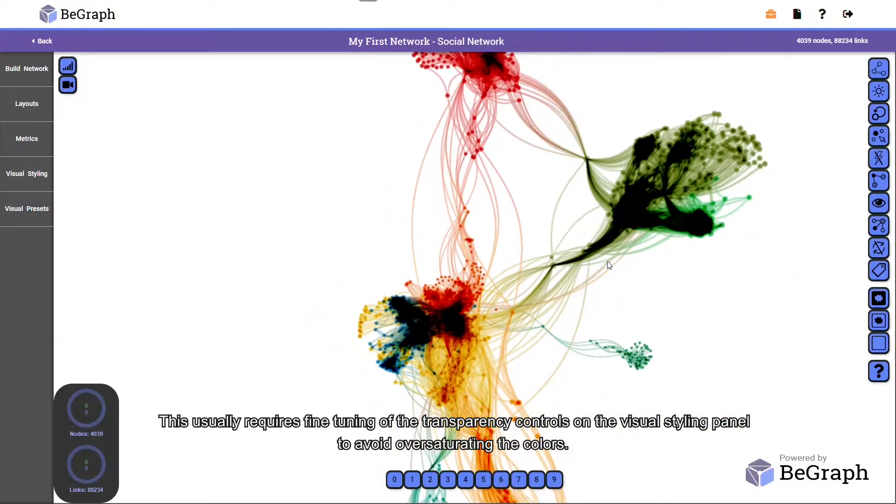
pyautogui.scroll(-3, 599, 273)
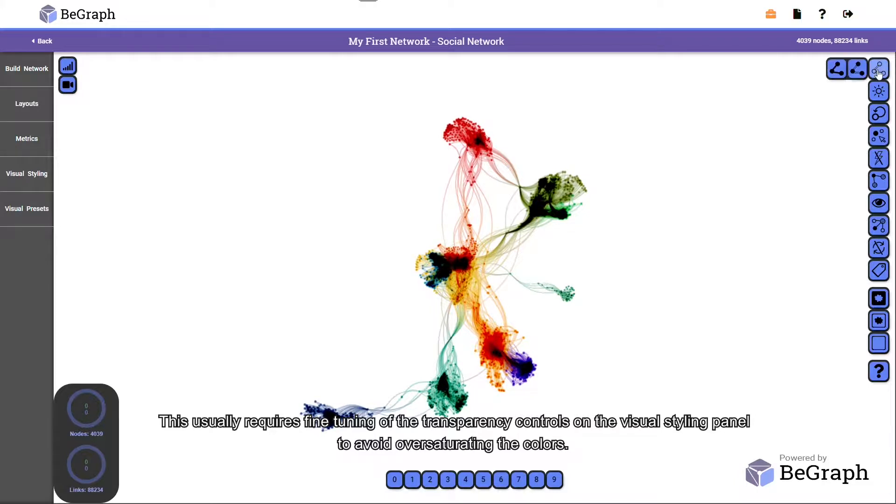
pyautogui.click(857, 68)
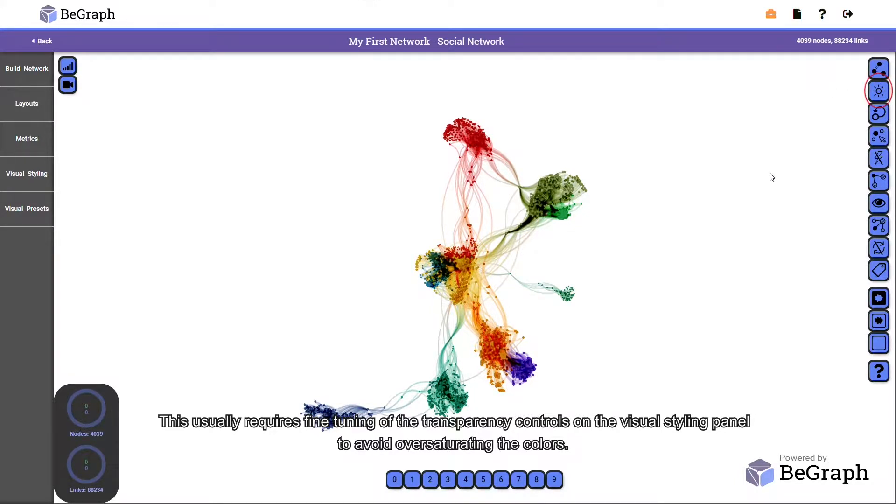
# - Switch the background to night mode and back to day mode, and toggle the self loops off and on again
pyautogui.click(879, 92)
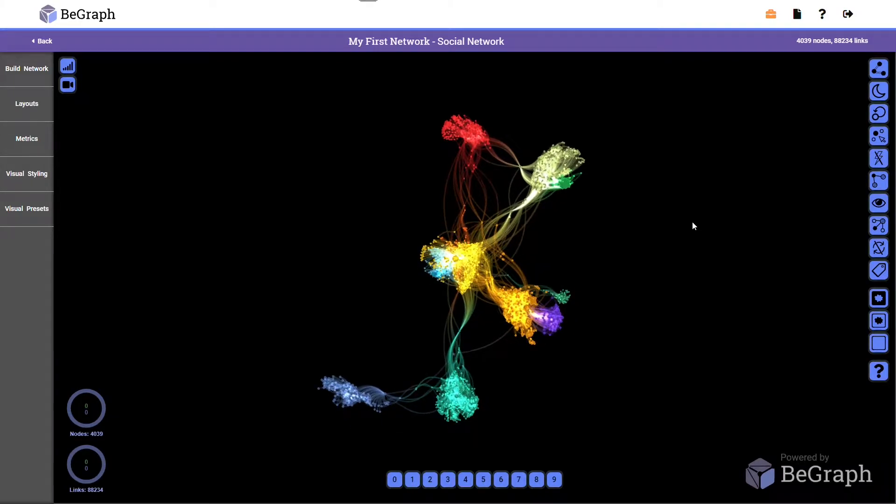
pyautogui.click(879, 92)
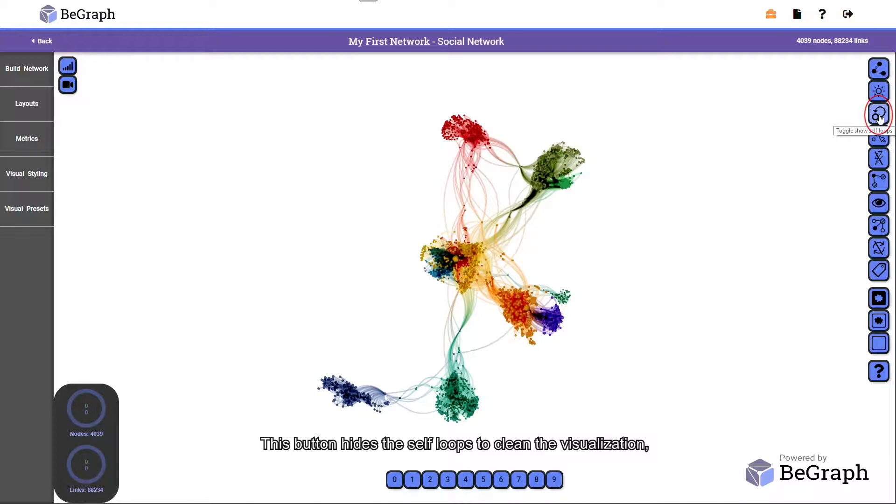
pyautogui.click(879, 115)
pyautogui.click(878, 117)
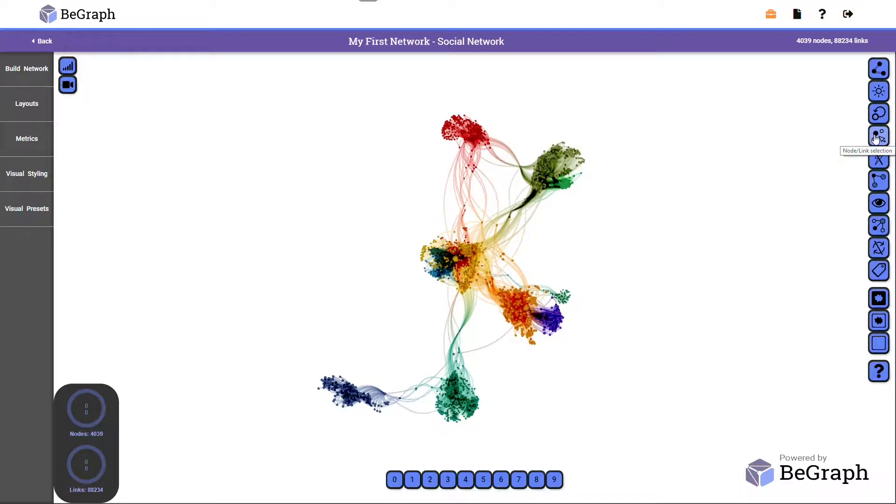
# - Select node 81 at the edge of the red cluster to highlight its neighbors
pyautogui.scroll(4, 482, 135)
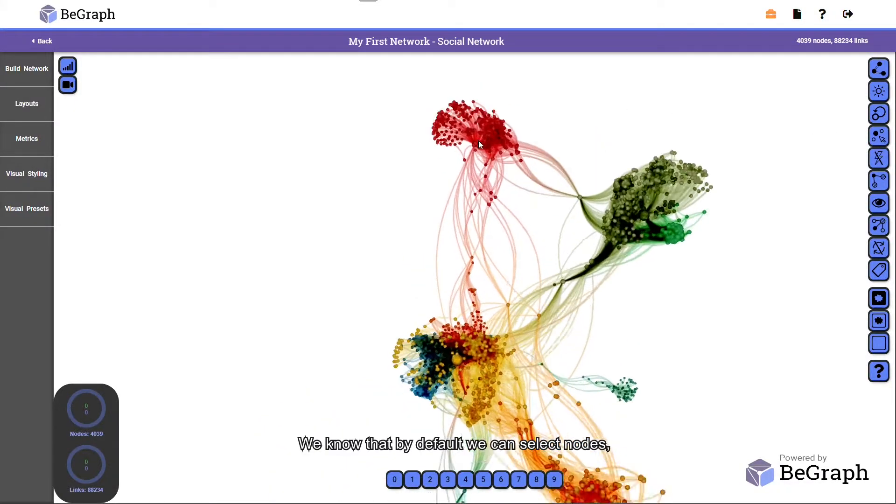
pyautogui.scroll(5, 480, 143)
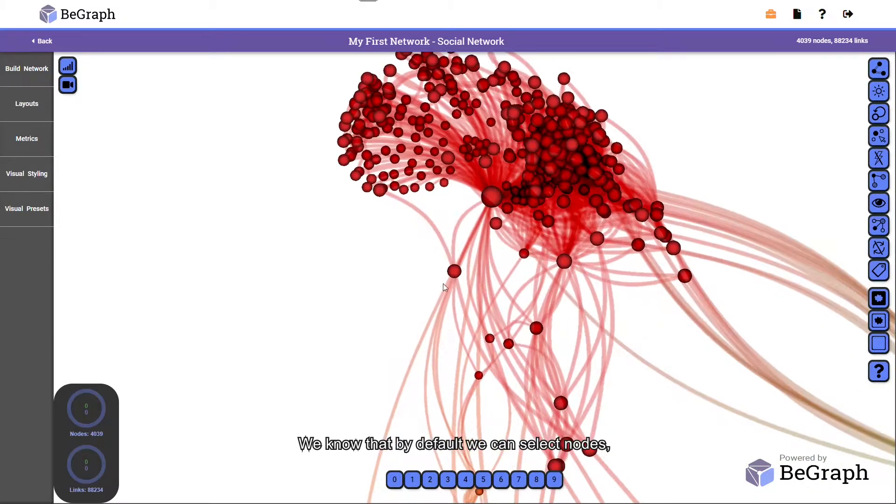
pyautogui.click(454, 272)
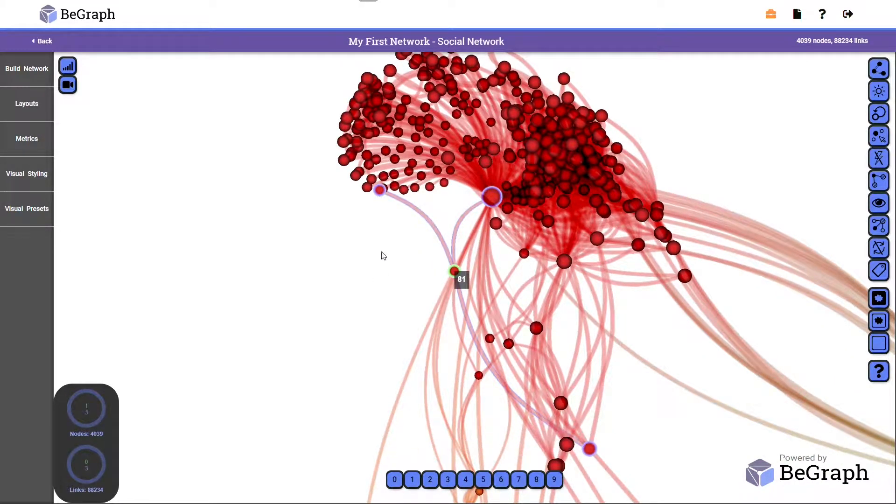
# - Switch to link selection and select the curved link between node 81 and the outer node of the red cluster
pyautogui.click(877, 136)
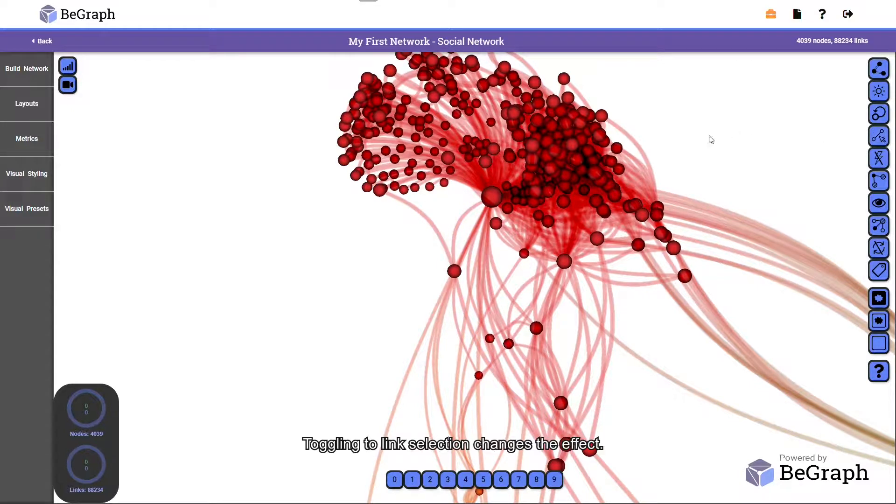
pyautogui.click(427, 223)
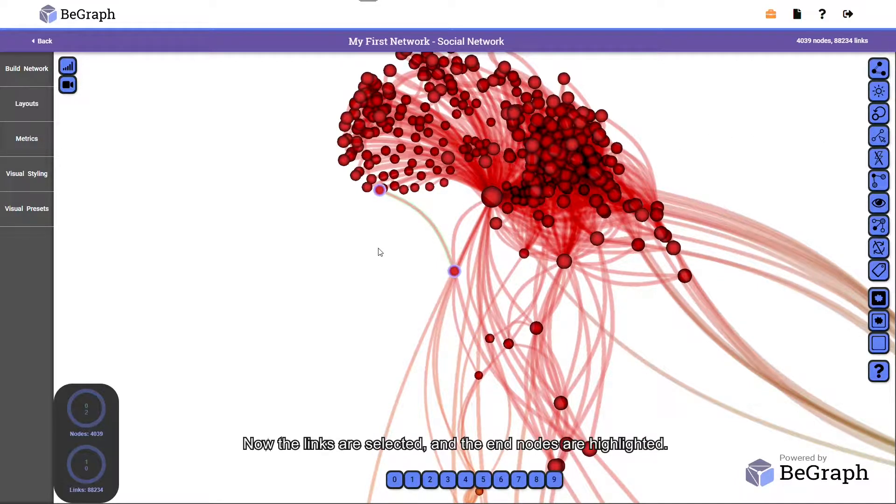
# - Enable Lightning Mode, rotate the network to test it, and disable the mode again
pyautogui.click(879, 159)
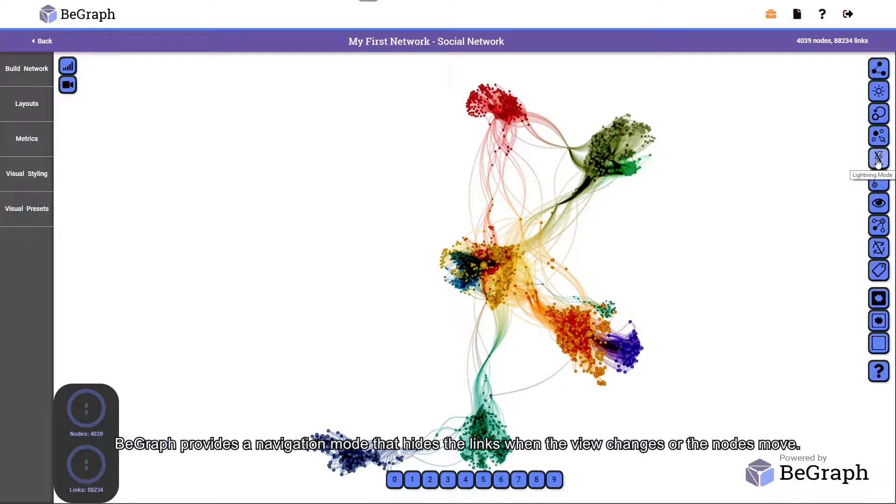
pyautogui.moveTo(669, 261); pyautogui.dragTo(632, 257)
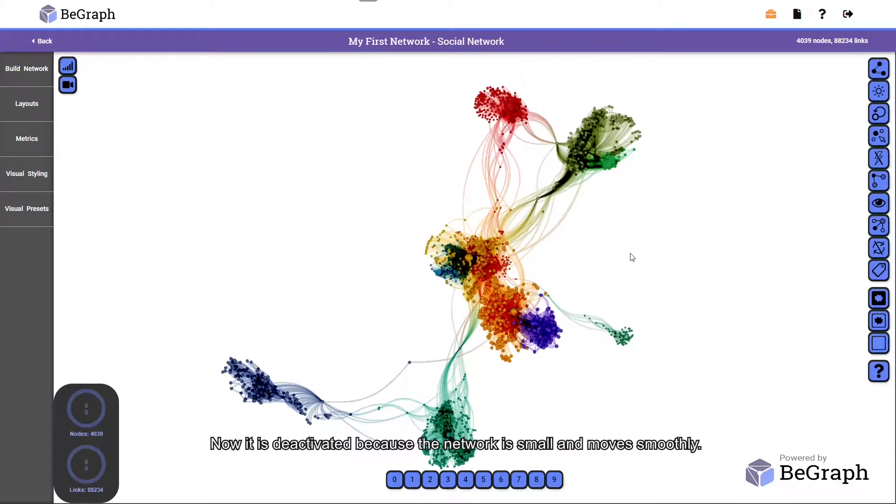
pyautogui.click(876, 161)
pyautogui.moveTo(702, 244); pyautogui.dragTo(683, 240)
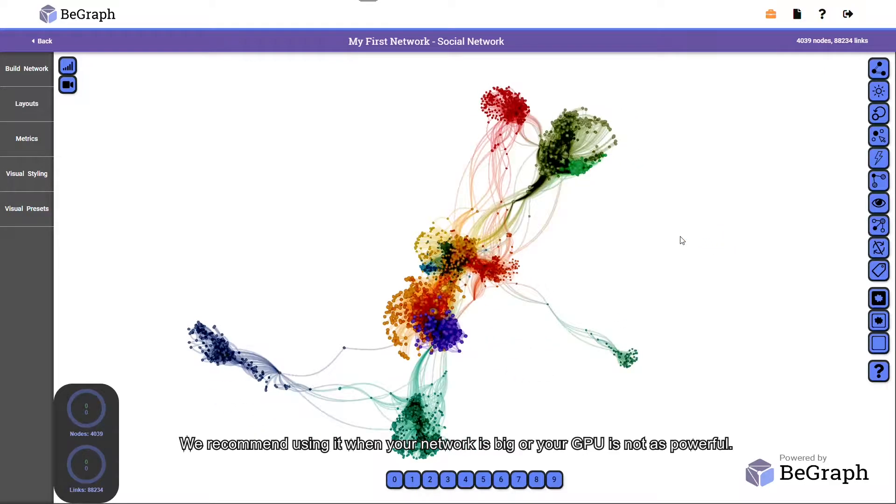
pyautogui.click(877, 158)
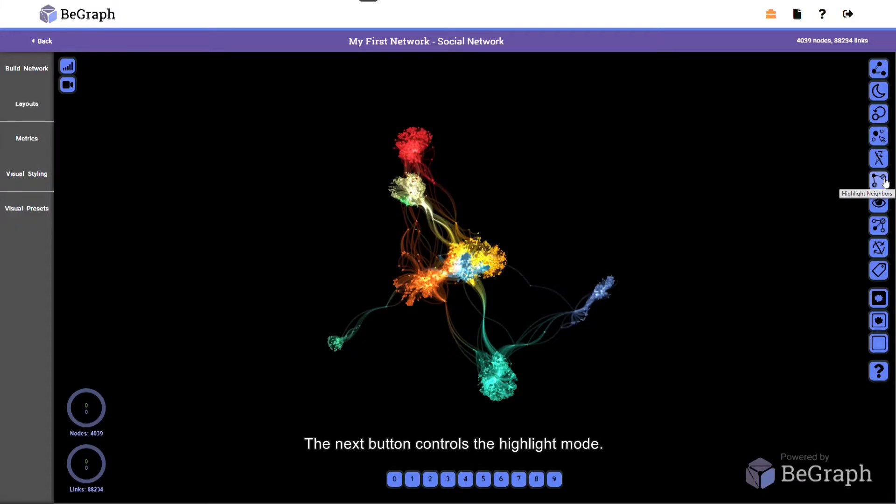
# - Keep the default neighbor highlighting and select node 857 on the bridge between the green and blue clusters
pyautogui.click(885, 182)
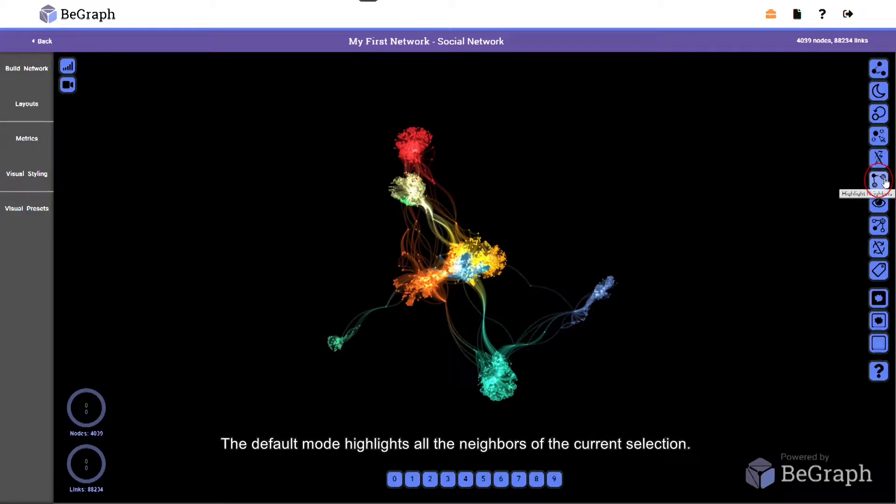
pyautogui.click(886, 183)
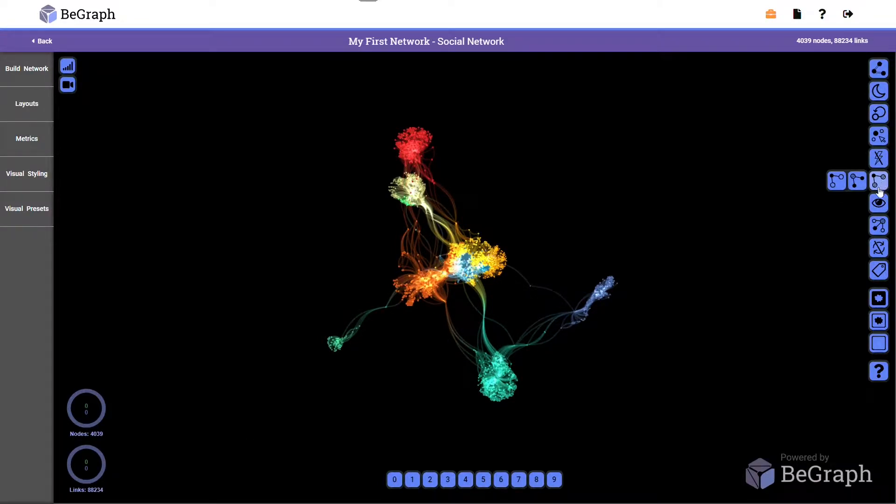
pyautogui.click(879, 187)
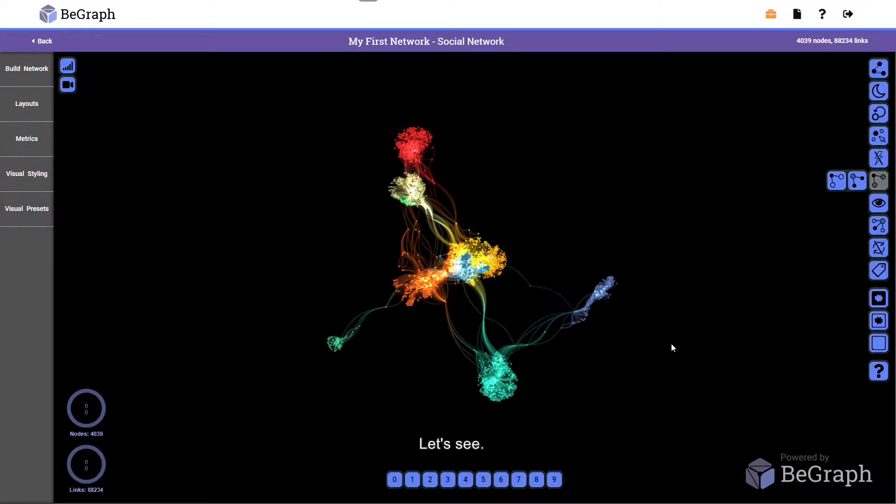
pyautogui.scroll(3, 554, 334)
pyautogui.moveTo(558, 343); pyautogui.dragTo(547, 296, button='right')
pyautogui.scroll(6, 541, 280)
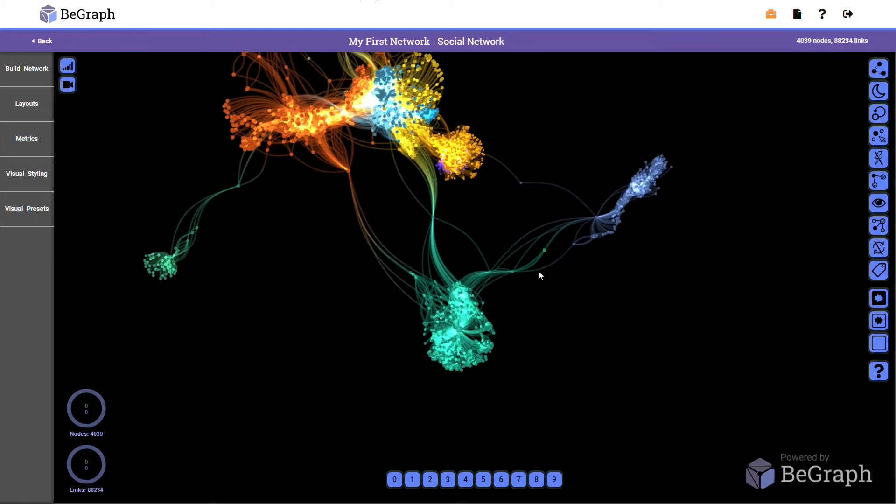
pyautogui.scroll(2, 540, 278)
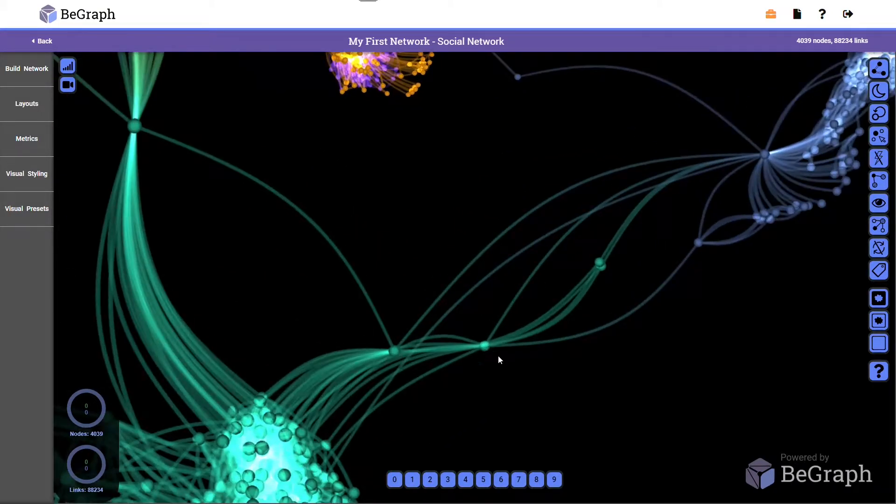
pyautogui.click(486, 347)
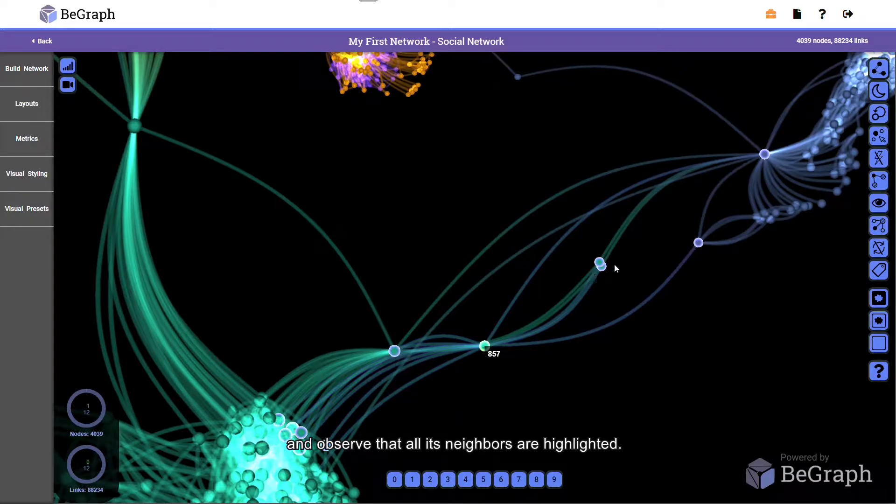
# - Set the neighbor highlighting to None for the selected node 857
pyautogui.scroll(-5, 693, 274)
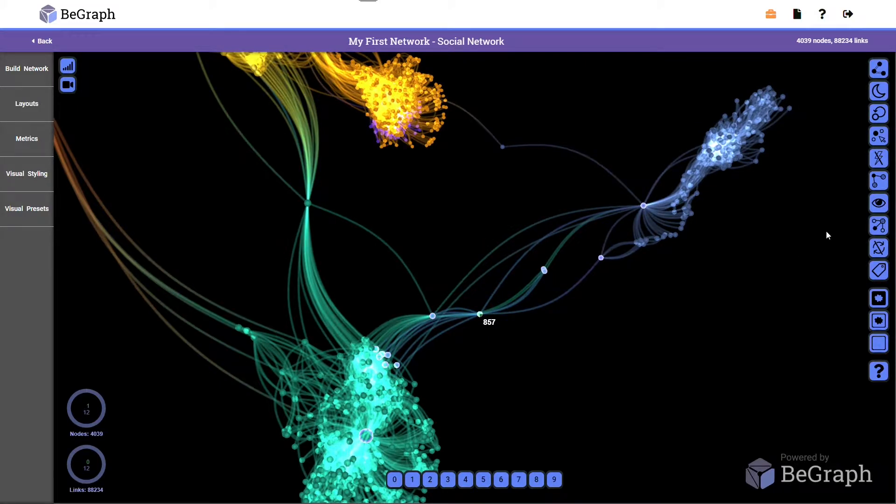
pyautogui.click(877, 183)
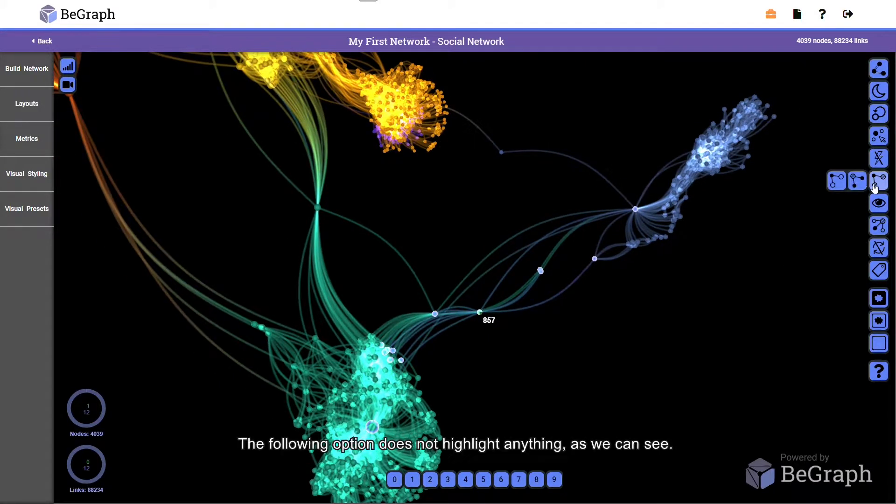
pyautogui.click(841, 189)
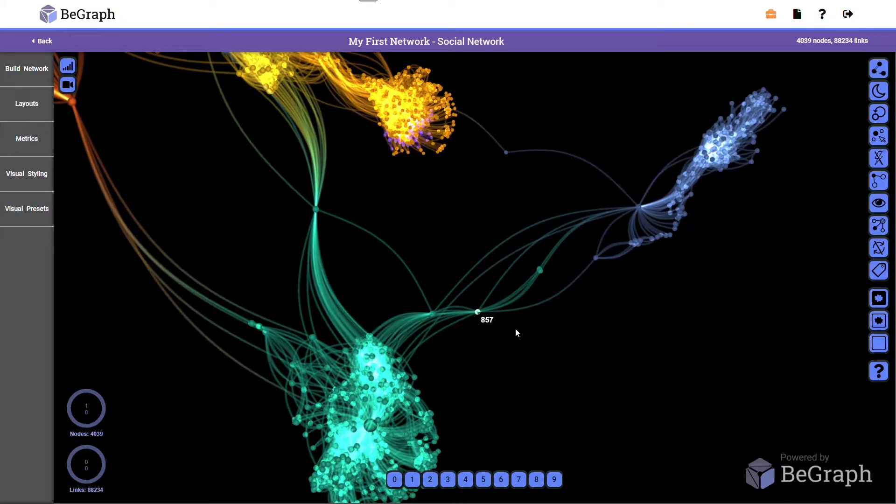
# - Select nodes 862 and 698 instead and highlight only the neighbors they have in common
pyautogui.click(517, 333)
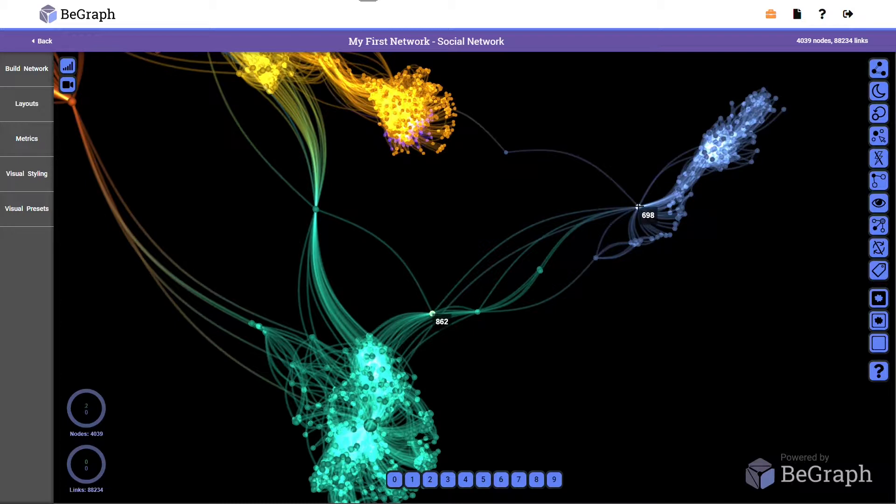
pyautogui.click(876, 183)
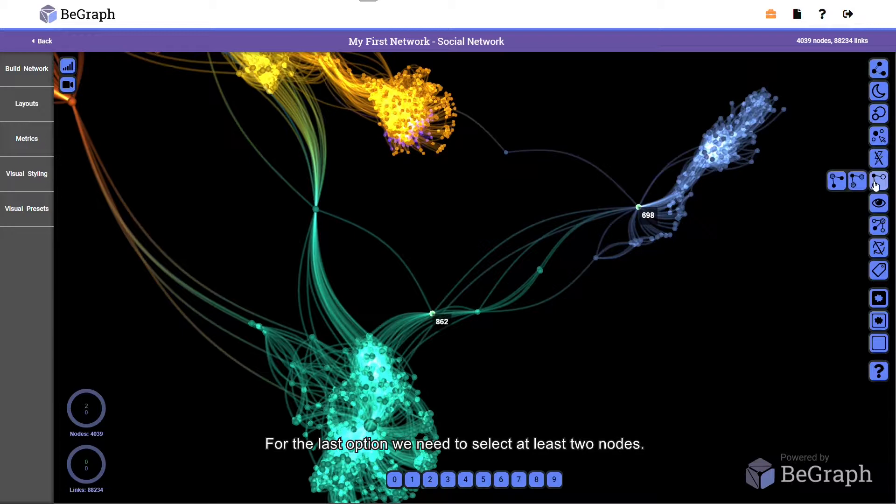
pyautogui.click(838, 182)
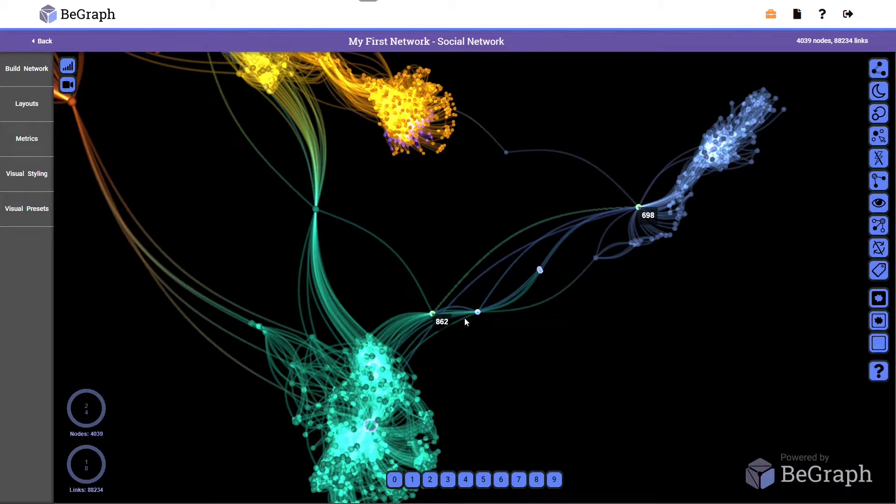
# - Restore the default highlighting of all neighbors and clear the node selection
pyautogui.click(874, 185)
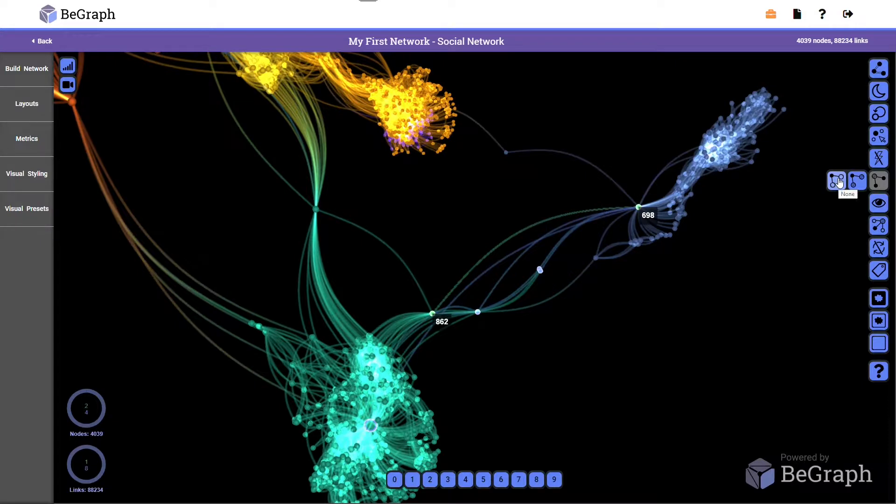
pyautogui.click(858, 181)
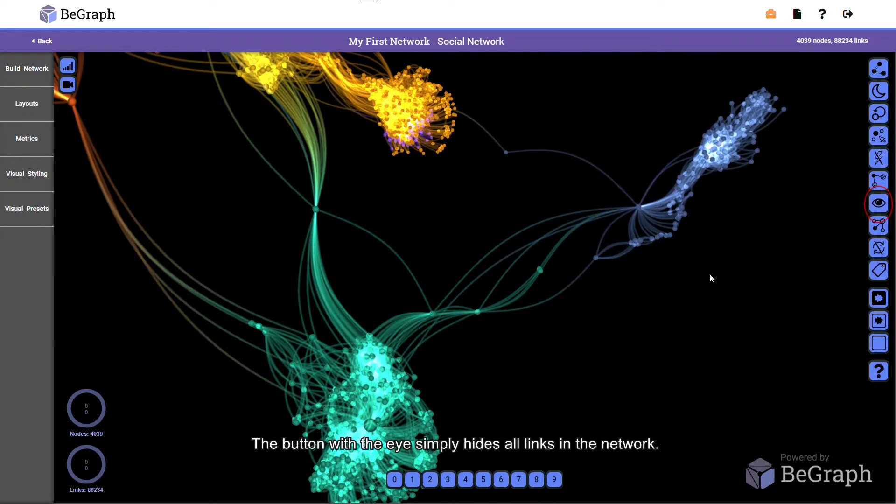
pyautogui.scroll(-3, 710, 275)
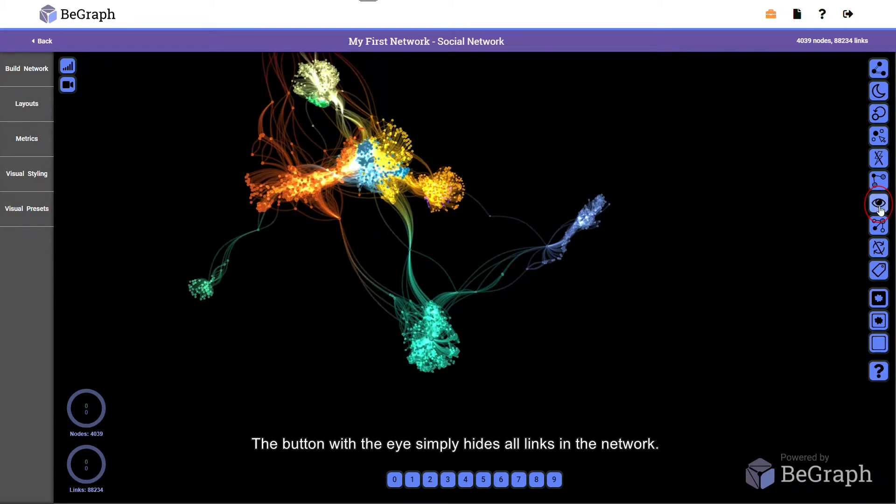
# - Hide all links in the network and show them again
pyautogui.click(879, 205)
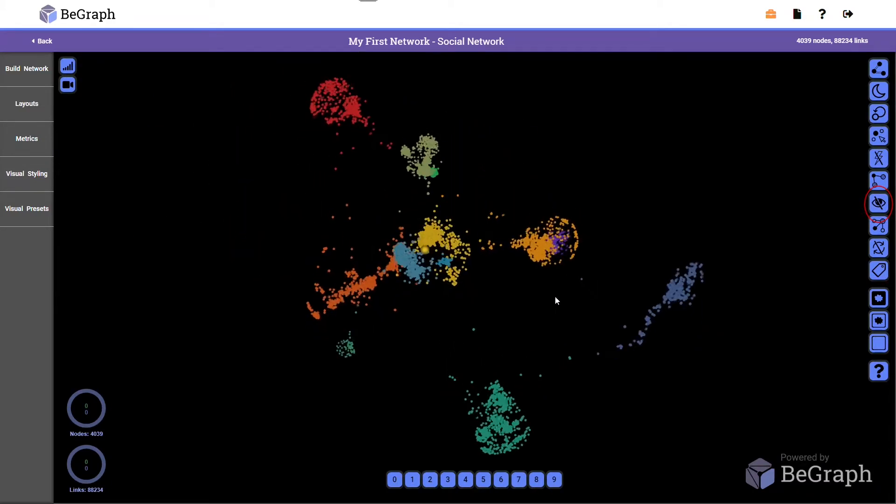
pyautogui.click(879, 204)
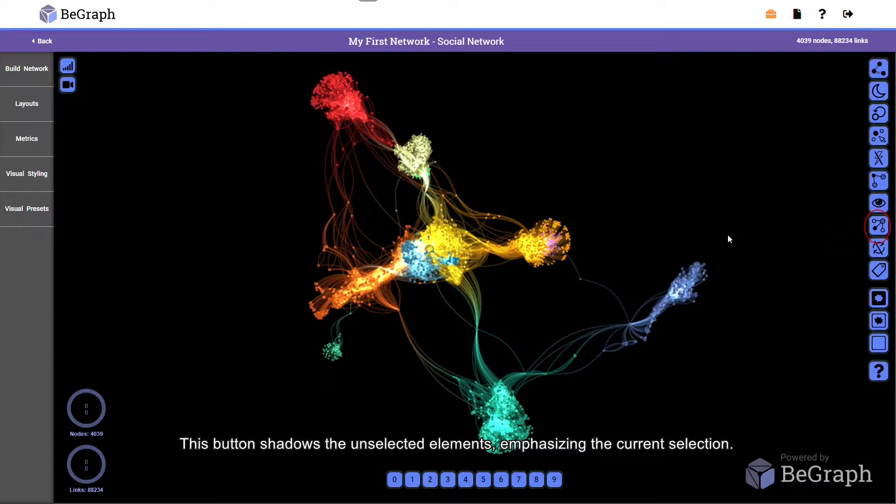
# - Lasso-select the slate-blue cluster, switch the shadowing of unselected elements on and off twice, and clear the selection
pyautogui.moveTo(714, 240)
pyautogui.mouseDown()
pyautogui.moveTo(648, 256)
pyautogui.moveTo(616, 386)
pyautogui.moveTo(742, 268)
pyautogui.moveTo(716, 243)
pyautogui.mouseUp()
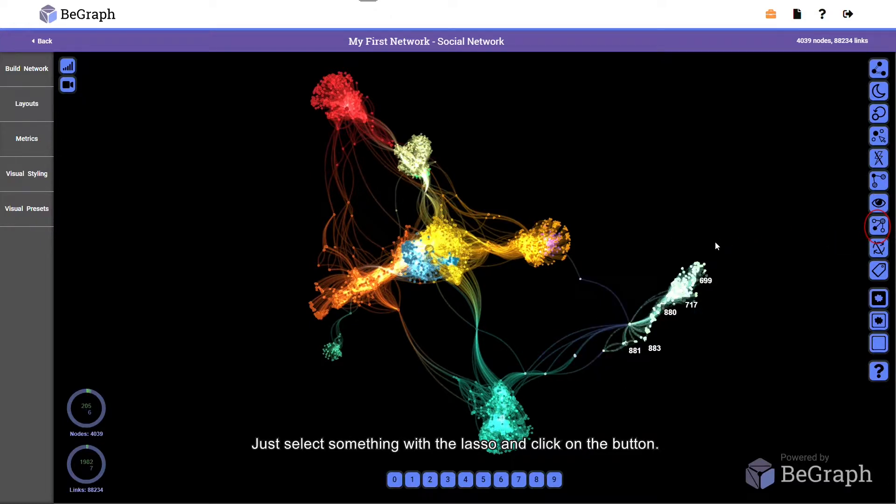
pyautogui.click(877, 228)
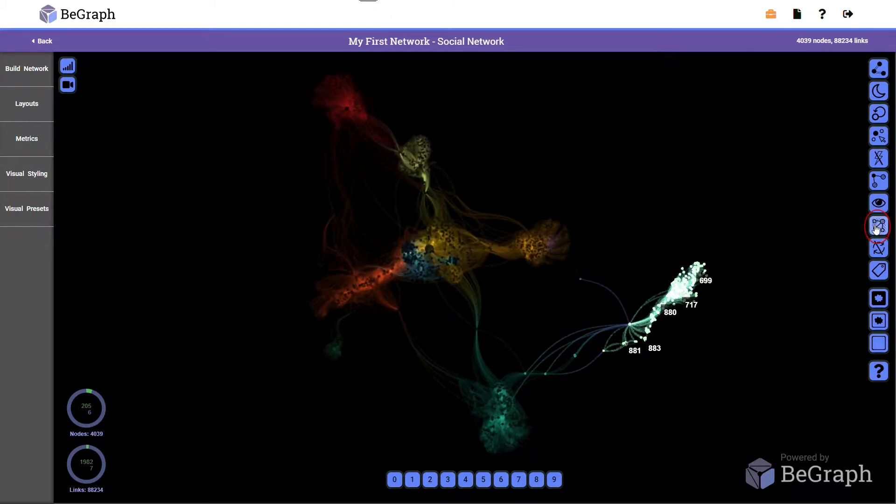
pyautogui.click(877, 227)
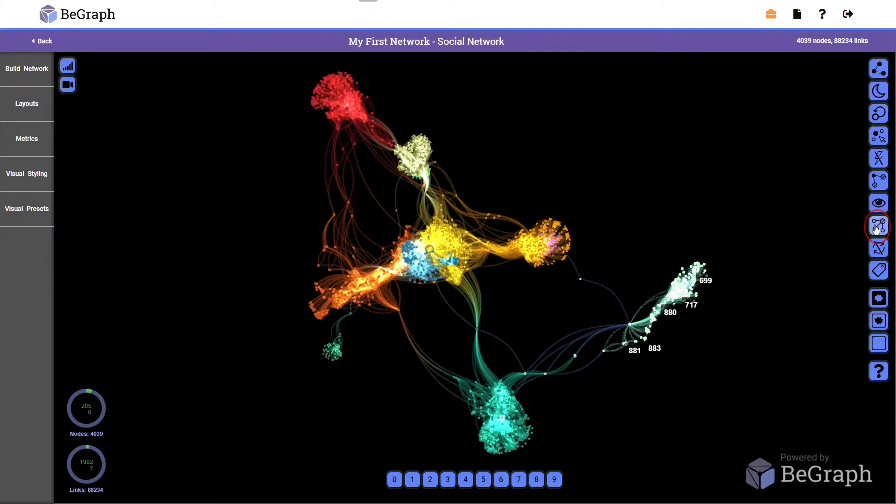
pyautogui.click(877, 227)
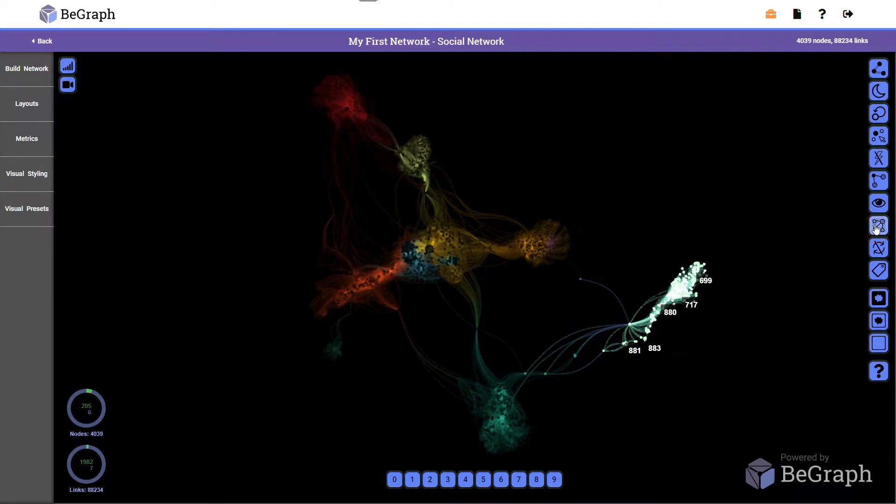
pyautogui.click(877, 228)
pyautogui.click(755, 242)
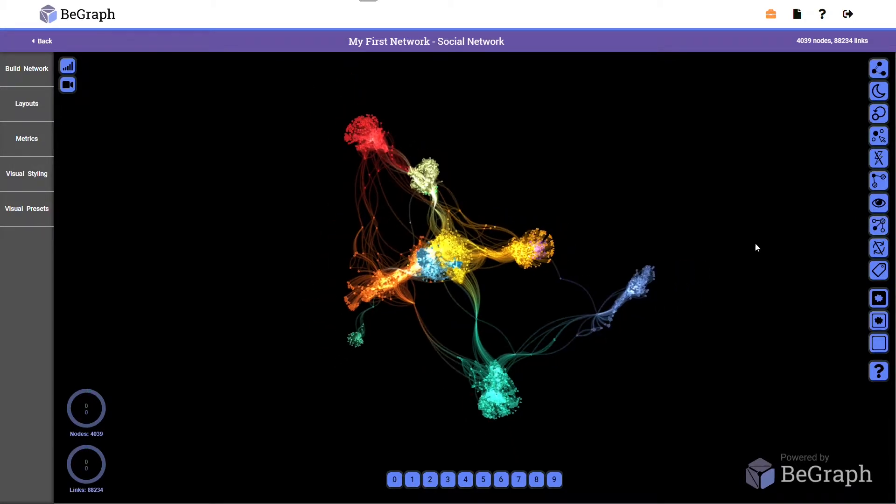
# - Start the network rotation and turn off labels with a node in the red cluster selected
pyautogui.click(881, 252)
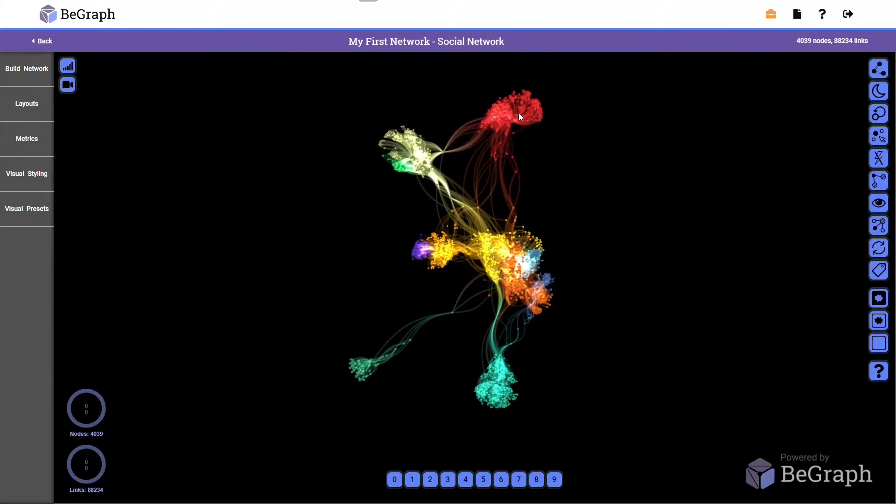
pyautogui.click(520, 113)
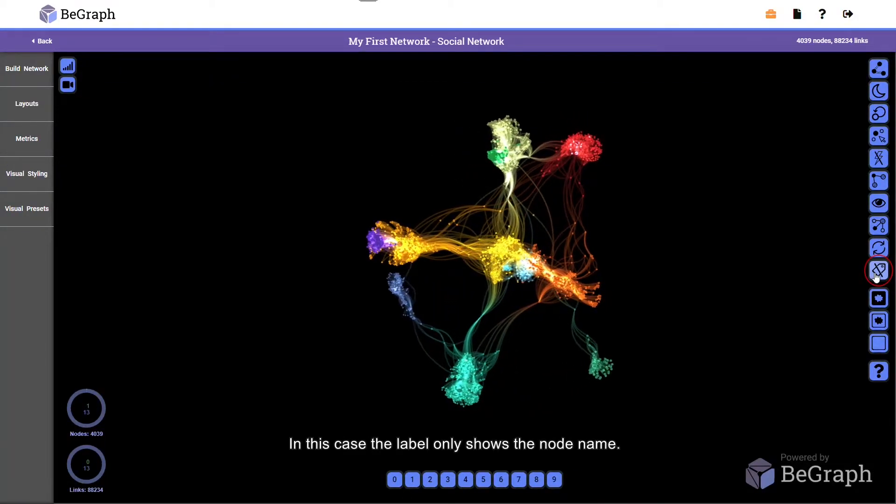
pyautogui.click(877, 275)
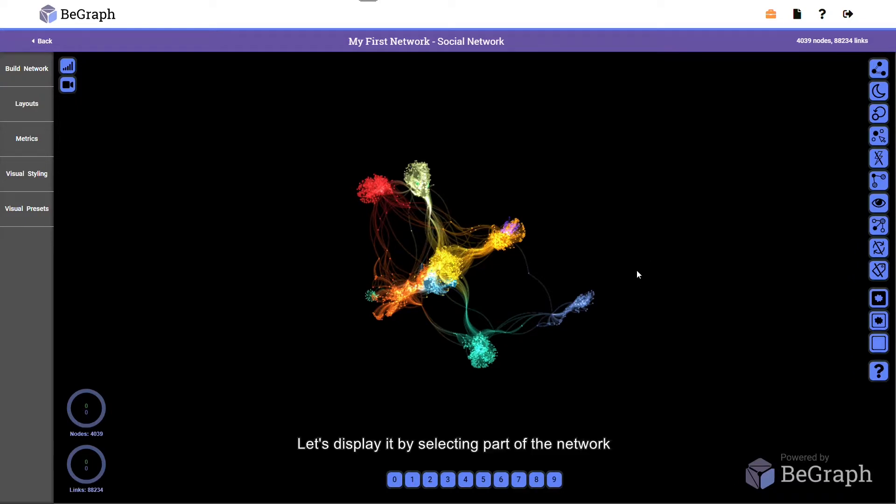
# - Lasso-select and isolate the slate-blue cluster, and reset the render to the whole network
pyautogui.moveTo(633, 271)
pyautogui.mouseDown()
pyautogui.moveTo(571, 280)
pyautogui.moveTo(549, 353)
pyautogui.moveTo(644, 282)
pyautogui.moveTo(629, 267)
pyautogui.mouseUp()
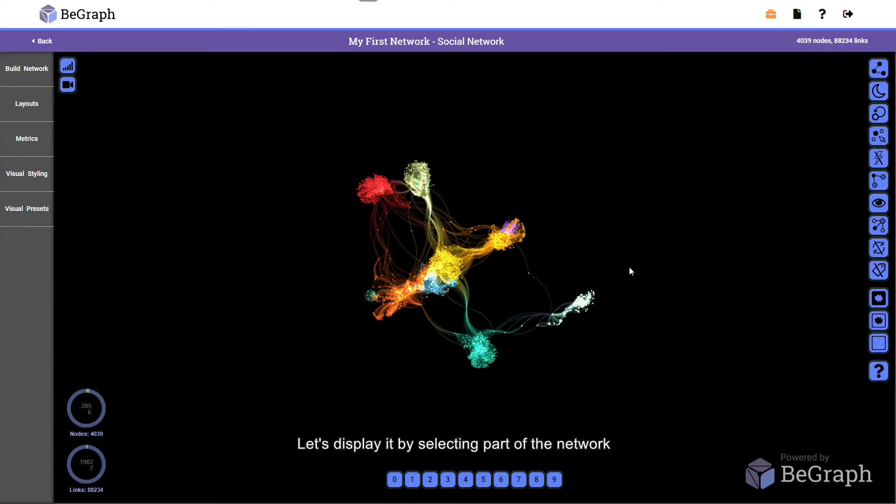
pyautogui.scroll(5, 607, 306)
pyautogui.moveTo(608, 307); pyautogui.dragTo(615, 287)
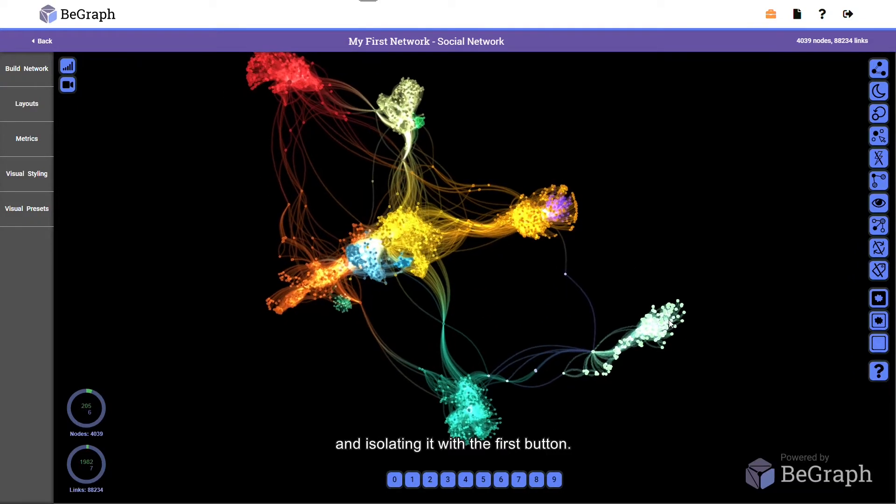
pyautogui.click(880, 299)
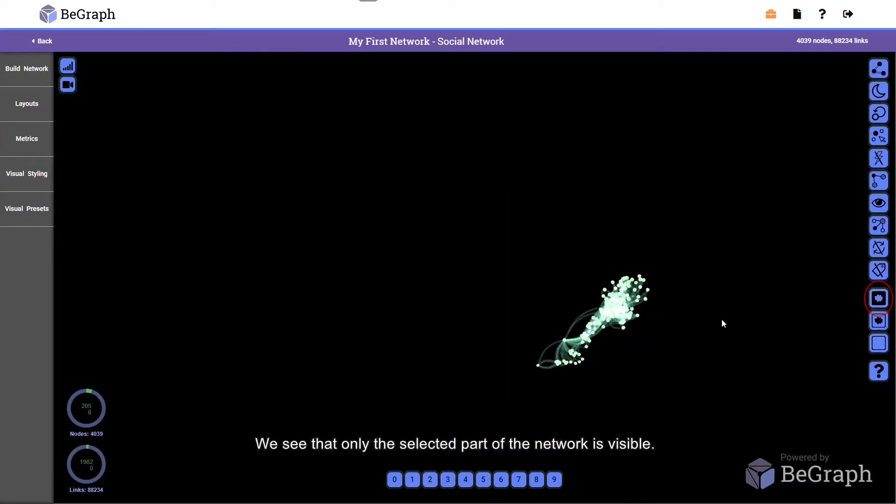
pyautogui.click(681, 256)
pyautogui.moveTo(682, 257)
pyautogui.mouseDown()
pyautogui.moveTo(674, 285)
pyautogui.moveTo(688, 258)
pyautogui.moveTo(675, 254)
pyautogui.mouseUp()
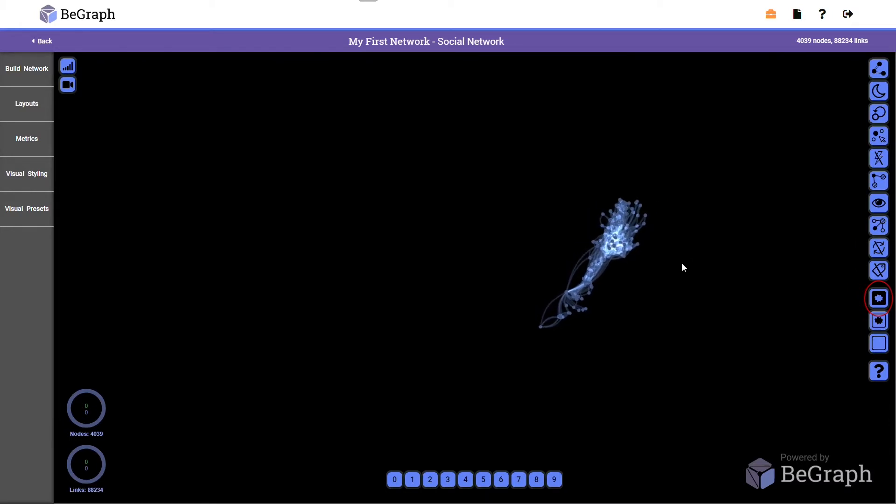
pyautogui.click(879, 343)
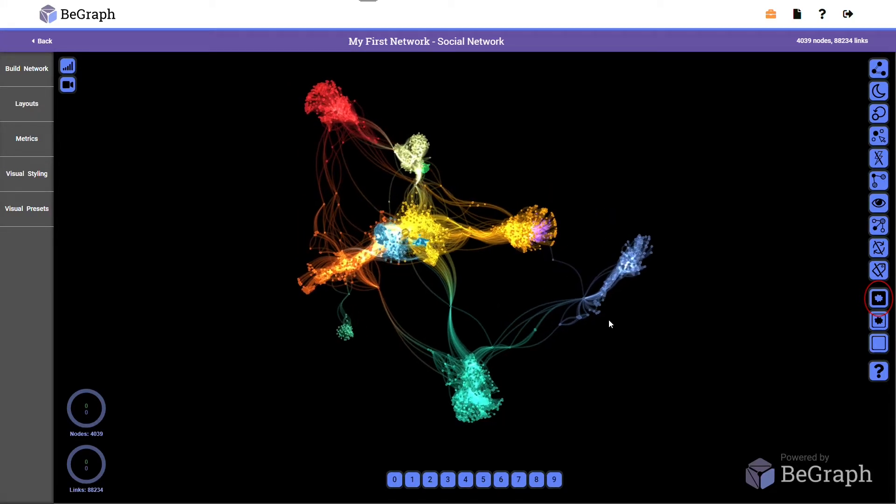
# - Isolate the slate-blue and large green clusters together using a multiple lasso selection, and reset the render
pyautogui.moveTo(660, 214)
pyautogui.mouseDown()
pyautogui.moveTo(587, 245)
pyautogui.moveTo(630, 310)
pyautogui.moveTo(660, 222)
pyautogui.mouseUp()
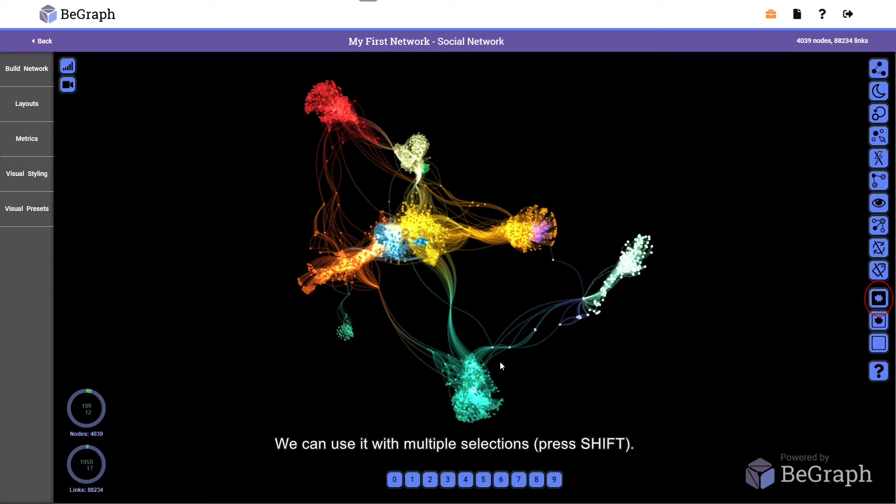
pyautogui.moveTo(505, 363)
pyautogui.keyDown('shift'); pyautogui.mouseDown()
pyautogui.moveTo(415, 379)
pyautogui.moveTo(518, 410)
pyautogui.mouseUp(); pyautogui.keyUp('shift')
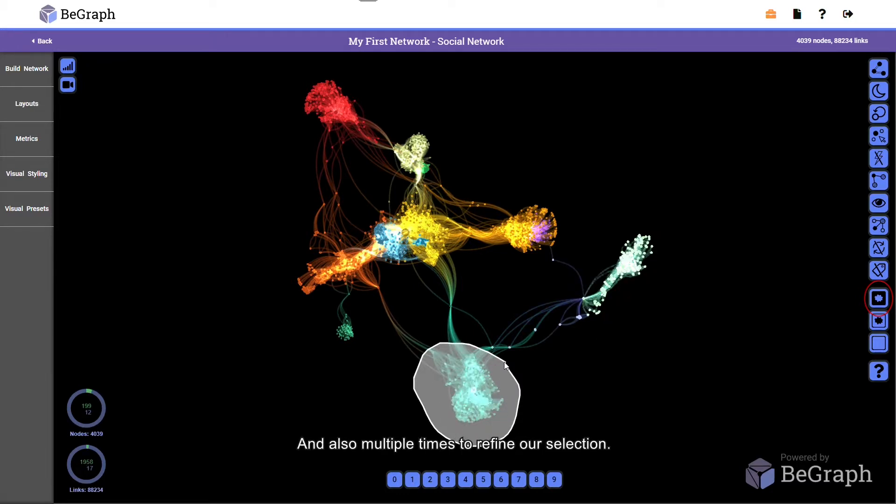
pyautogui.keyDown('shift'); pyautogui.moveTo(505, 366); pyautogui.dragTo(507, 365); pyautogui.keyUp('shift')
pyautogui.click(879, 298)
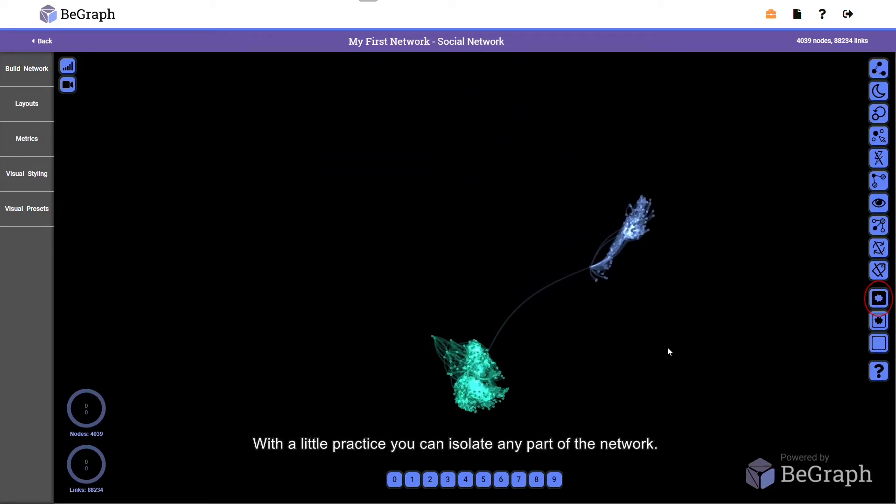
pyautogui.click(879, 343)
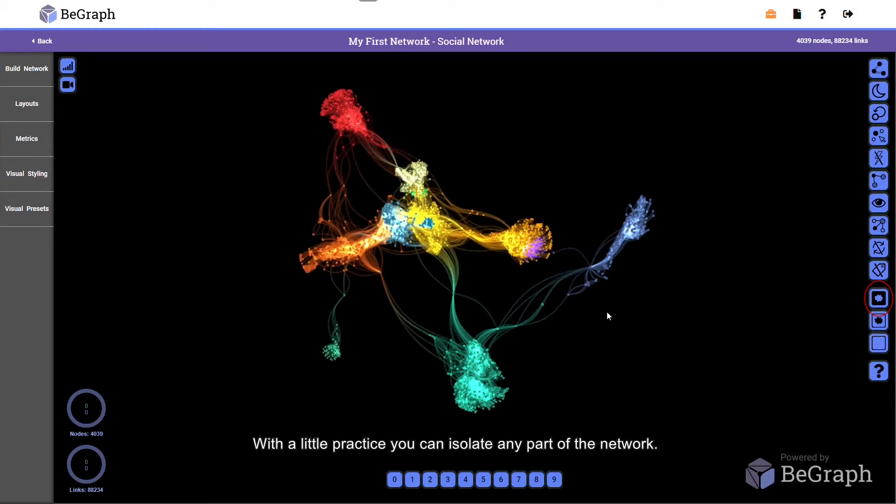
# - Lasso-select the orange cluster together with the adjoining purple one and isolate them from the network
pyautogui.moveTo(607, 313); pyautogui.dragTo(412, 324)
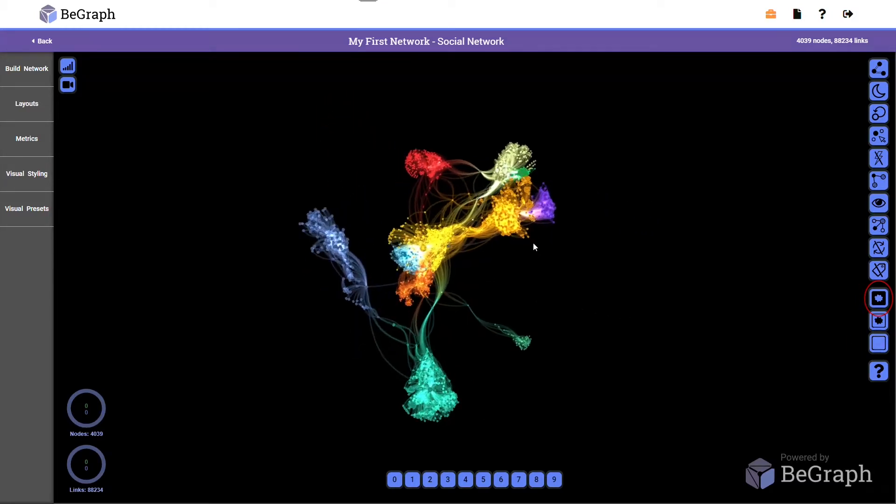
pyautogui.scroll(5, 540, 259)
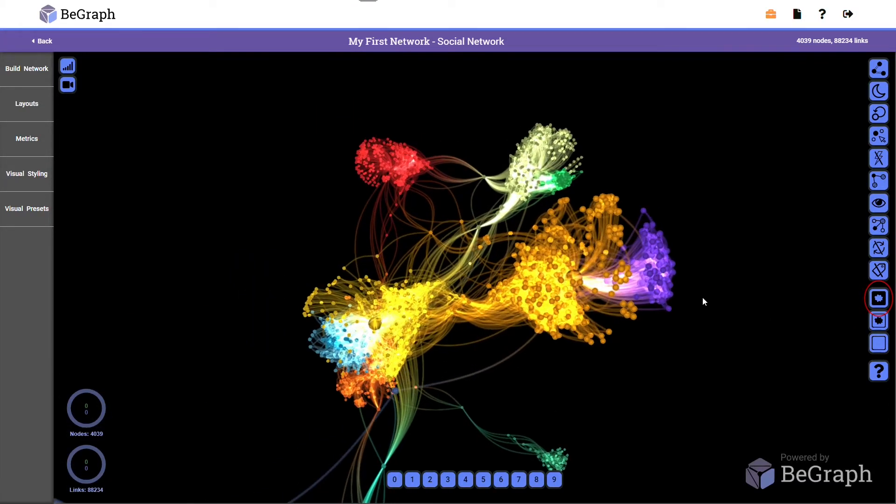
pyautogui.moveTo(722, 250)
pyautogui.mouseDown()
pyautogui.moveTo(608, 202)
pyautogui.moveTo(469, 249)
pyautogui.moveTo(598, 383)
pyautogui.moveTo(731, 247)
pyautogui.mouseUp()
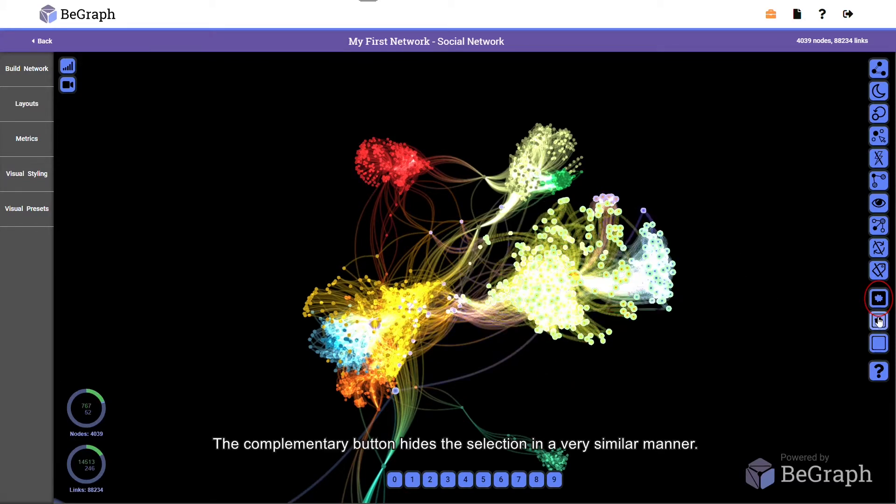
pyautogui.click(879, 299)
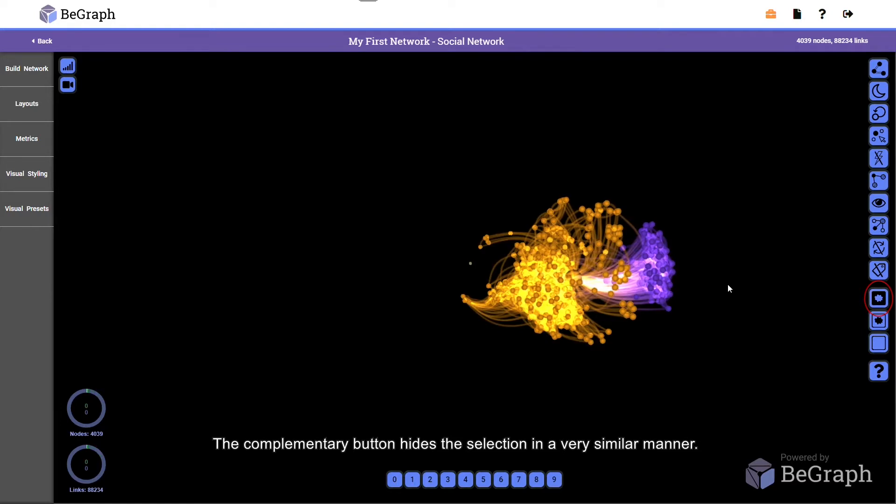
# - Narrow the isolated part to the purple cluster alone with repeated lasso selections, and reset the render
pyautogui.moveTo(691, 262)
pyautogui.mouseDown()
pyautogui.moveTo(584, 218)
pyautogui.moveTo(589, 341)
pyautogui.moveTo(696, 284)
pyautogui.moveTo(691, 263)
pyautogui.mouseUp()
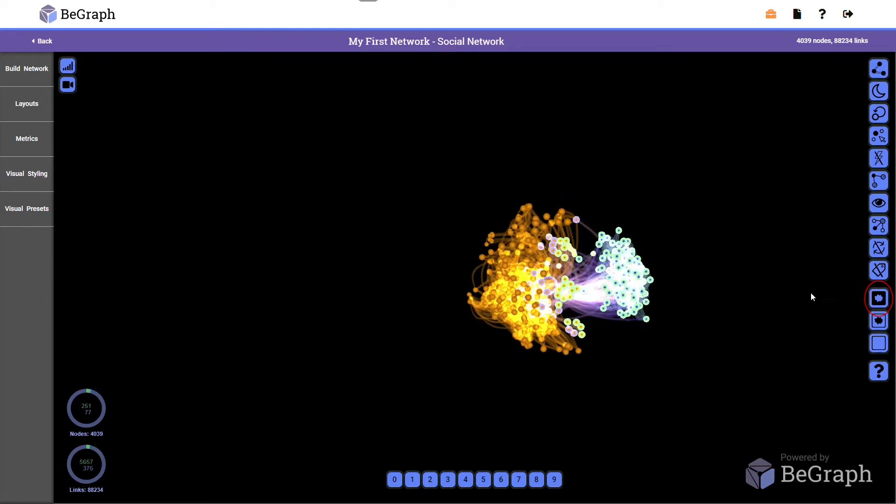
pyautogui.click(880, 302)
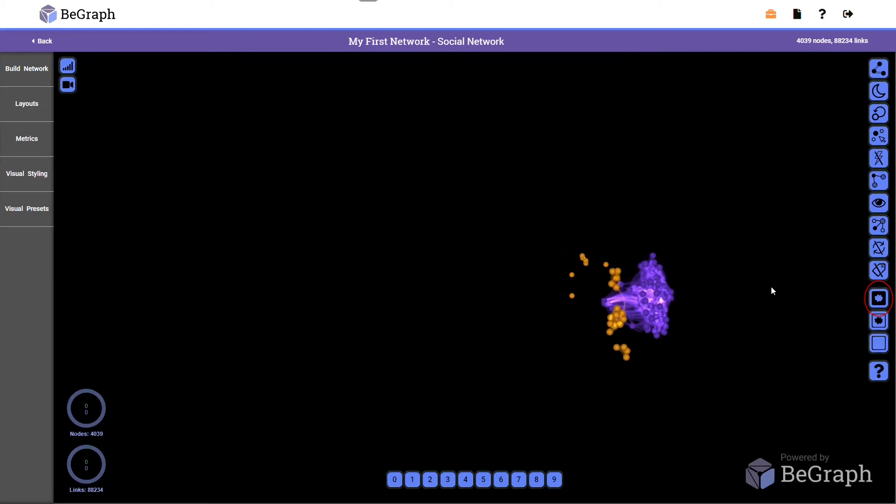
pyautogui.moveTo(771, 287); pyautogui.dragTo(753, 290)
pyautogui.moveTo(680, 256)
pyautogui.mouseDown()
pyautogui.moveTo(608, 285)
pyautogui.moveTo(590, 305)
pyautogui.moveTo(611, 344)
pyautogui.moveTo(674, 361)
pyautogui.mouseUp()
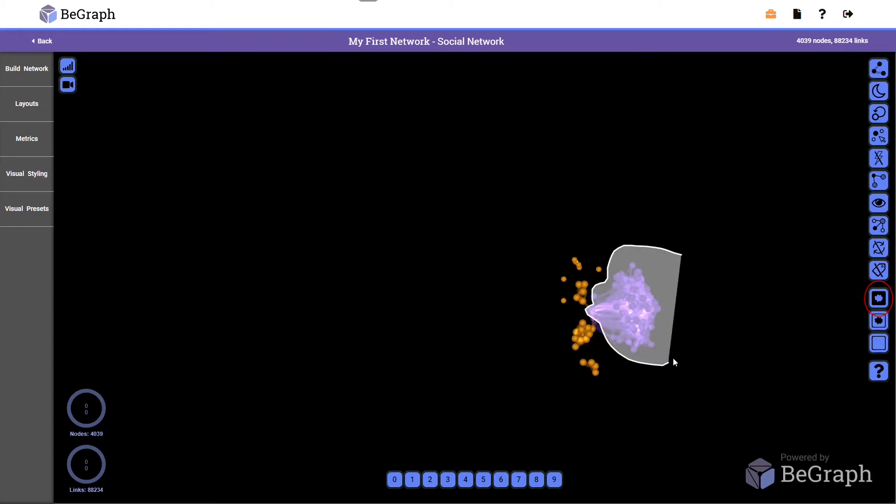
pyautogui.moveTo(685, 257); pyautogui.dragTo(686, 258)
pyautogui.click(878, 298)
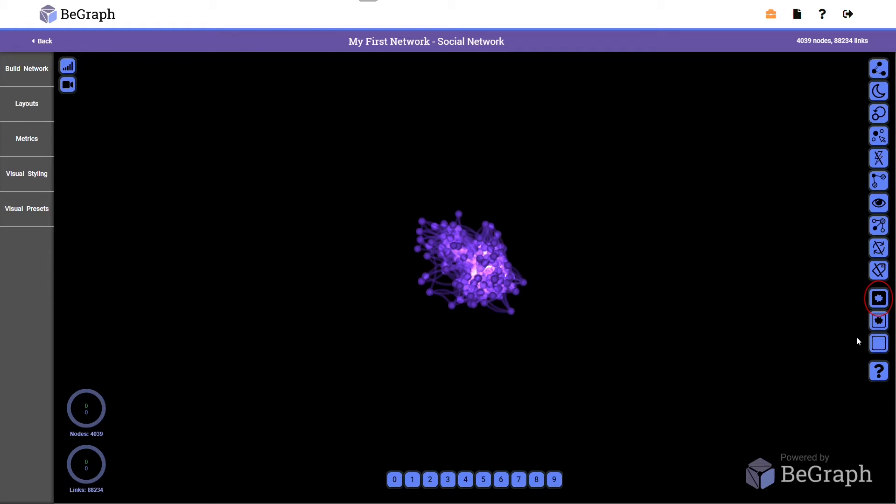
pyautogui.click(879, 343)
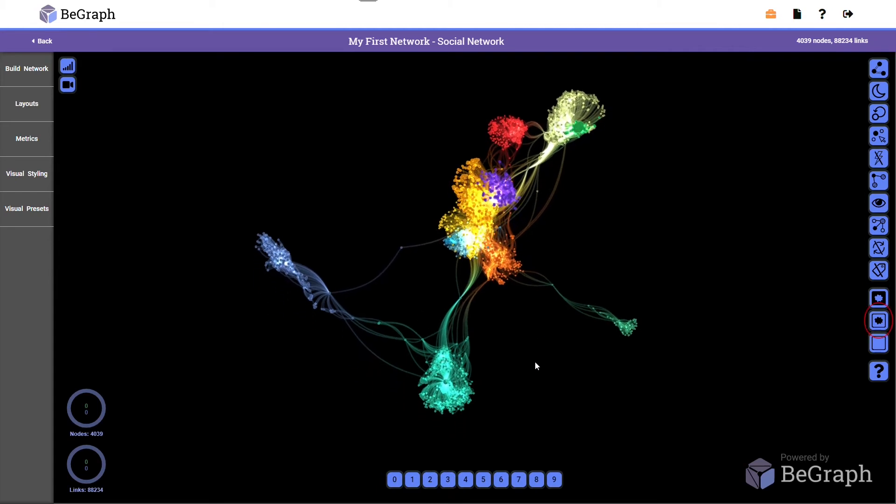
# - Lasso-select the large green cluster and hide it, and reset the render to the whole network
pyautogui.moveTo(482, 318)
pyautogui.mouseDown()
pyautogui.moveTo(366, 339)
pyautogui.moveTo(520, 430)
pyautogui.moveTo(541, 351)
pyautogui.mouseUp()
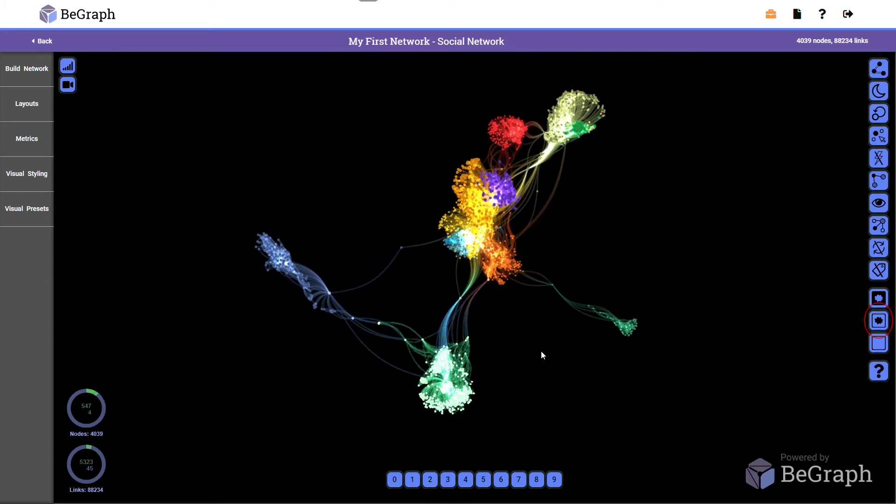
pyautogui.click(880, 320)
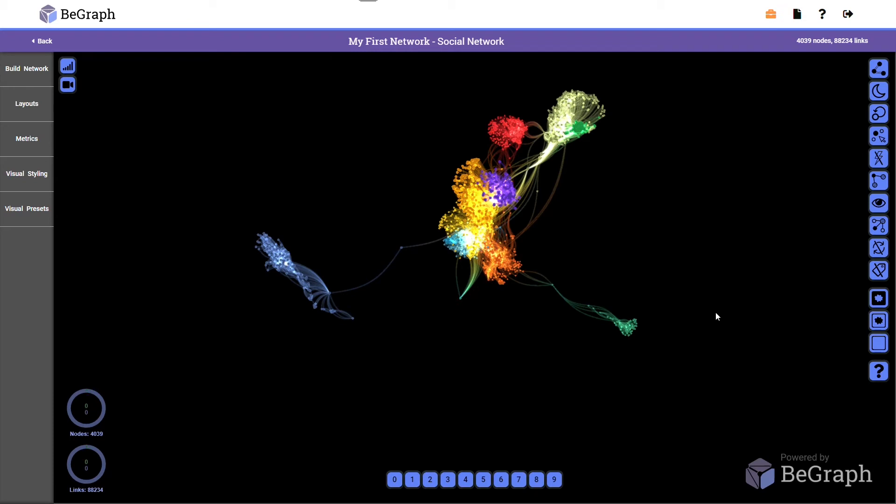
pyautogui.click(879, 343)
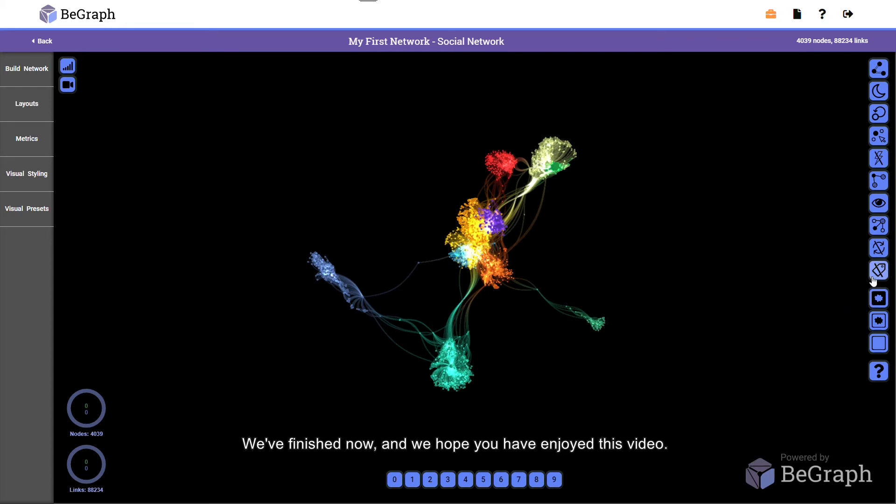
# - Enable the automatic rotation of the whole network
pyautogui.click(878, 255)
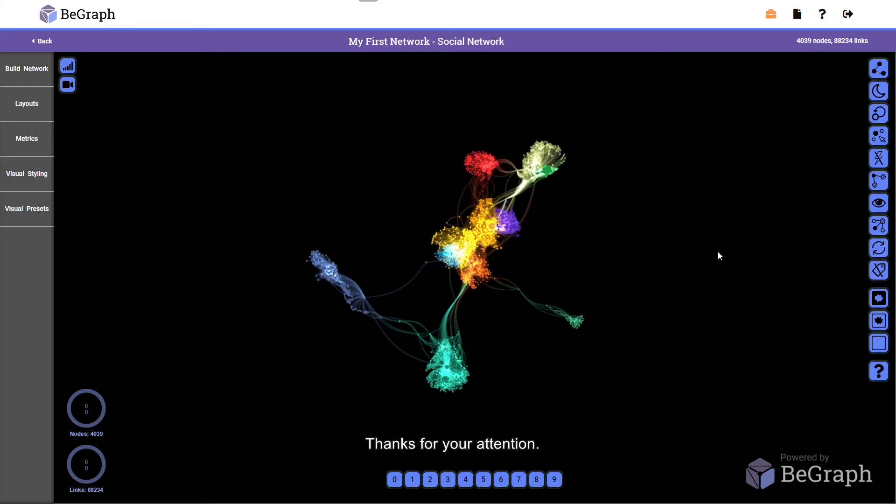